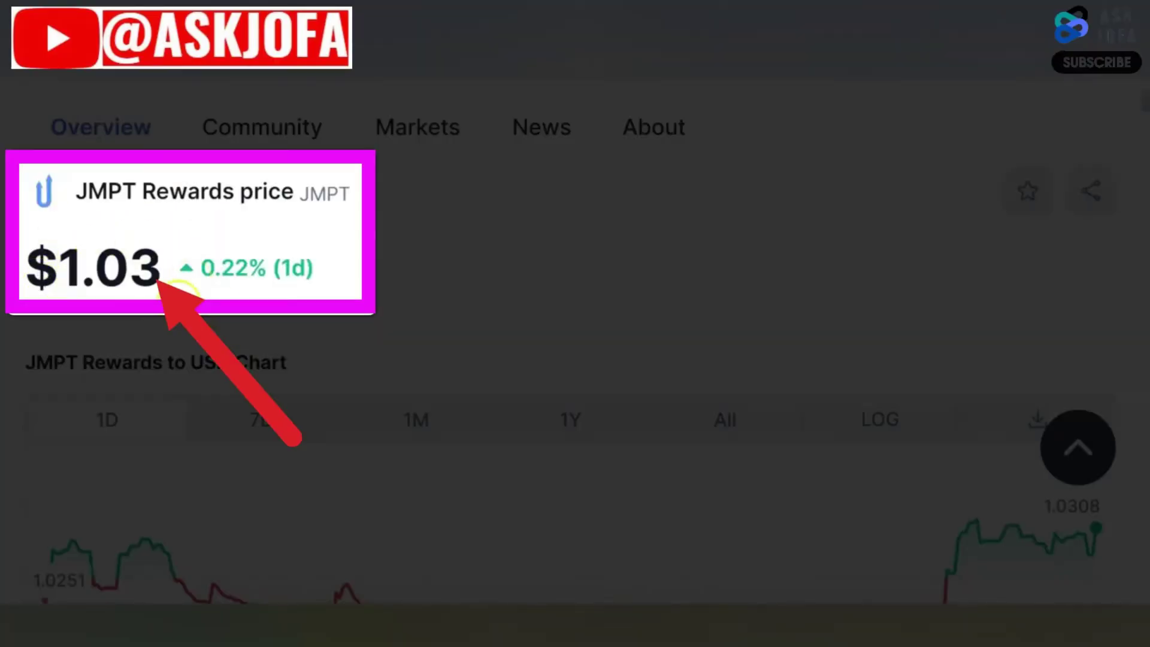
Step: Scroll CoinMarketCap's JMPT Rewards page to find the Contracts section
{"action": "scroll", "coordinate": [180, 293], "scroll_direction": "up", "scroll_amount": 4}
{"action": "scroll", "coordinate": [346, 249], "scroll_direction": "down", "scroll_amount": 10}
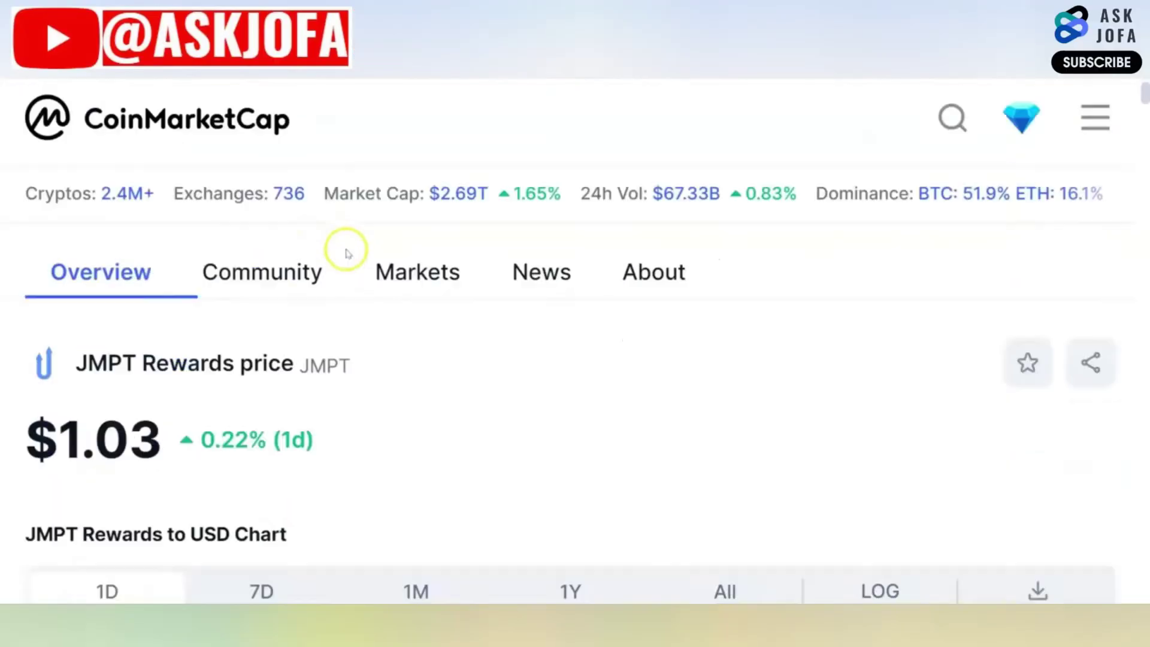
Step: Show the full JMPT contract list, with the BNB Smart Chain (BEP20), Polygon and Celo addresses
{"action": "left_click", "coordinate": [473, 334]}
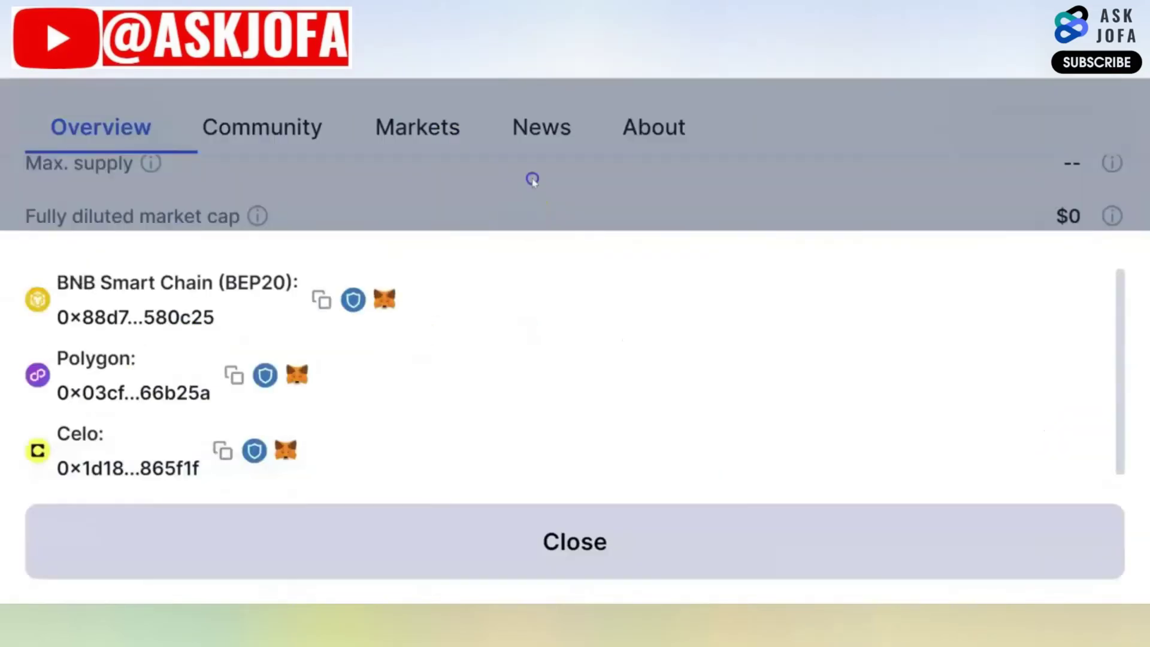
{"action": "left_click", "coordinate": [531, 179]}
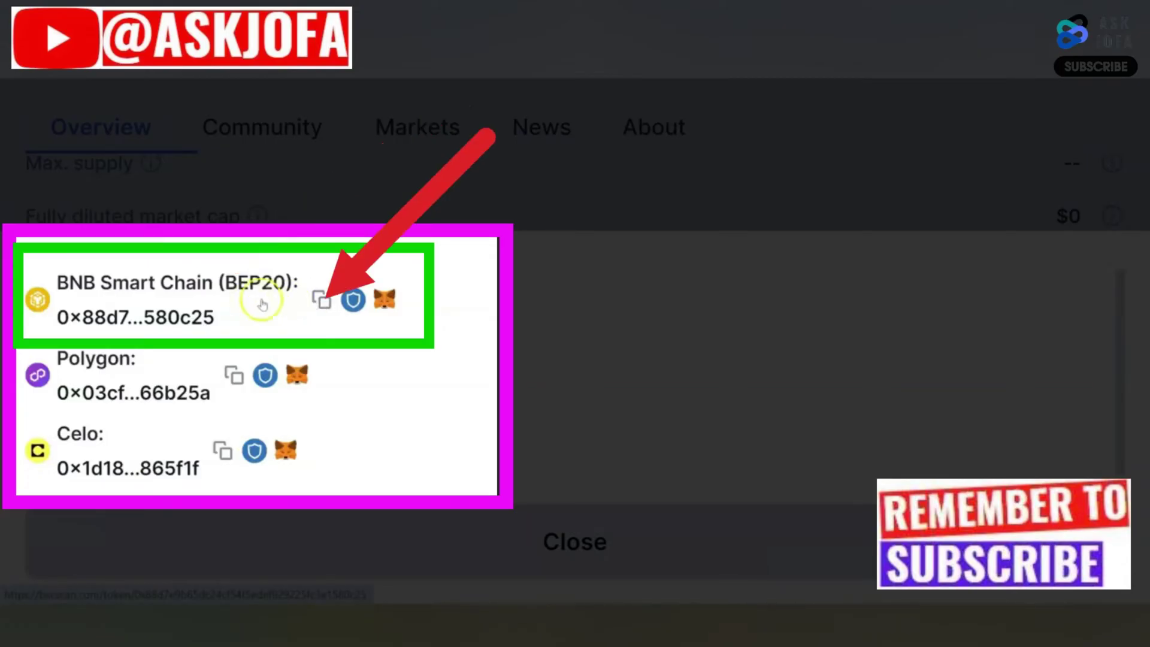
Step: Copy the BNB Smart Chain JMPT contract address and switch MetaMask to BNB Chain
{"action": "left_click", "coordinate": [320, 300]}
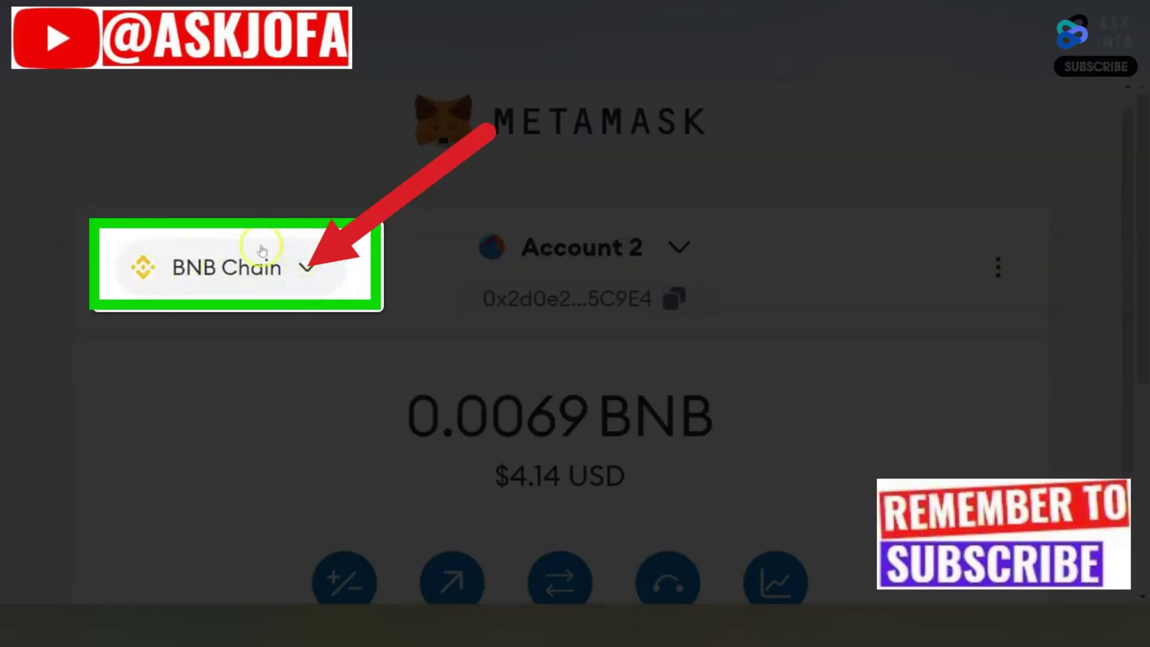
{"action": "left_click", "coordinate": [311, 268]}
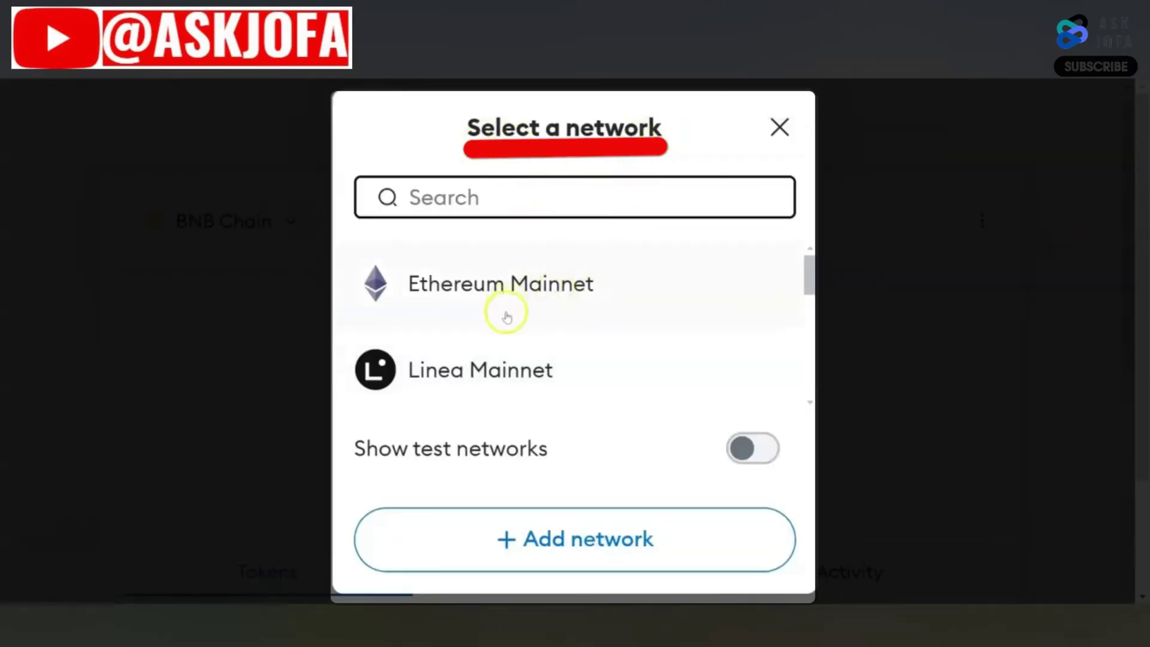
{"action": "left_click", "coordinate": [628, 536]}
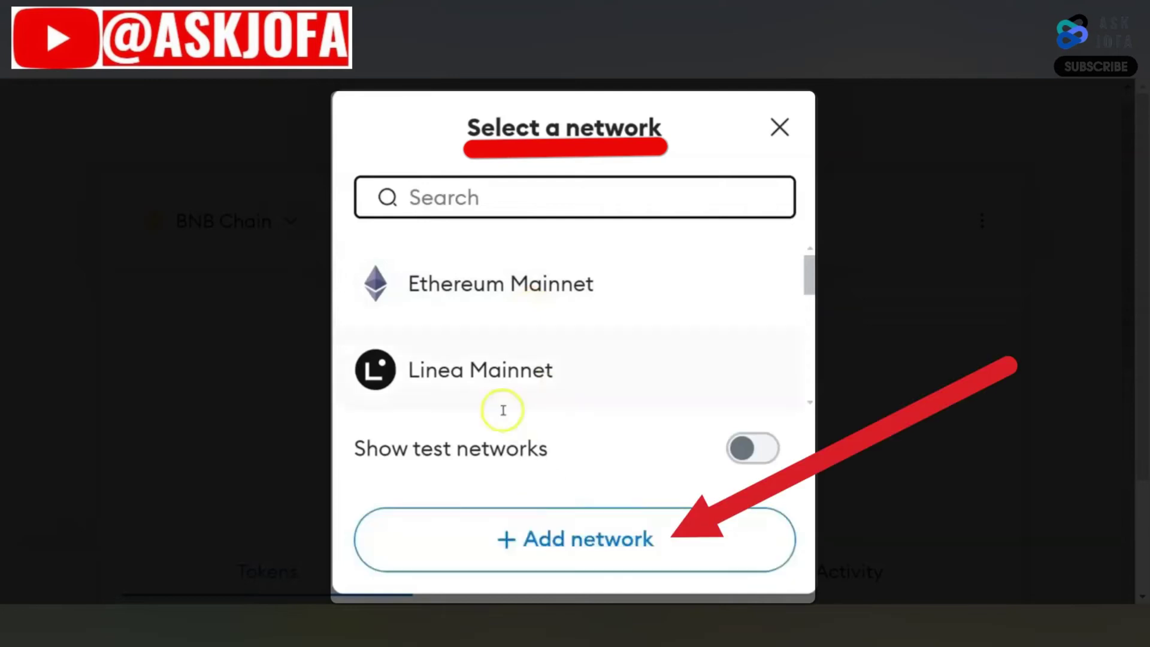
{"action": "scroll", "coordinate": [476, 347], "scroll_direction": "down", "scroll_amount": 5}
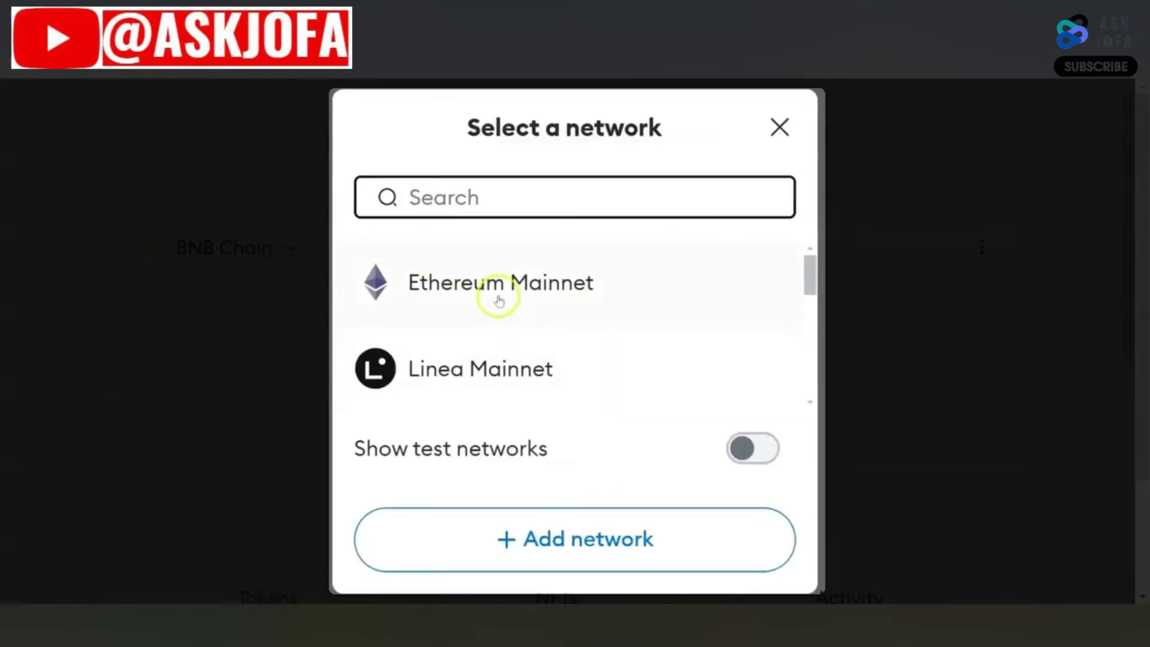
{"action": "scroll", "coordinate": [491, 311], "scroll_direction": "down", "scroll_amount": 3}
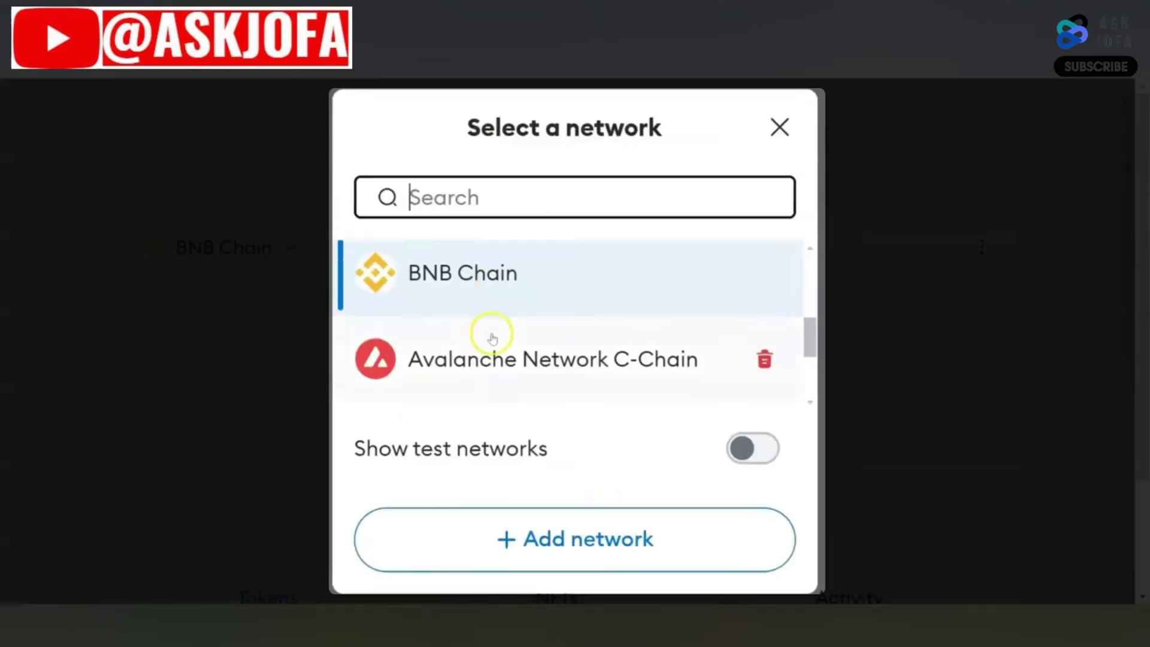
{"action": "left_click", "coordinate": [520, 289]}
{"action": "key", "text": "ctrl+plus"}
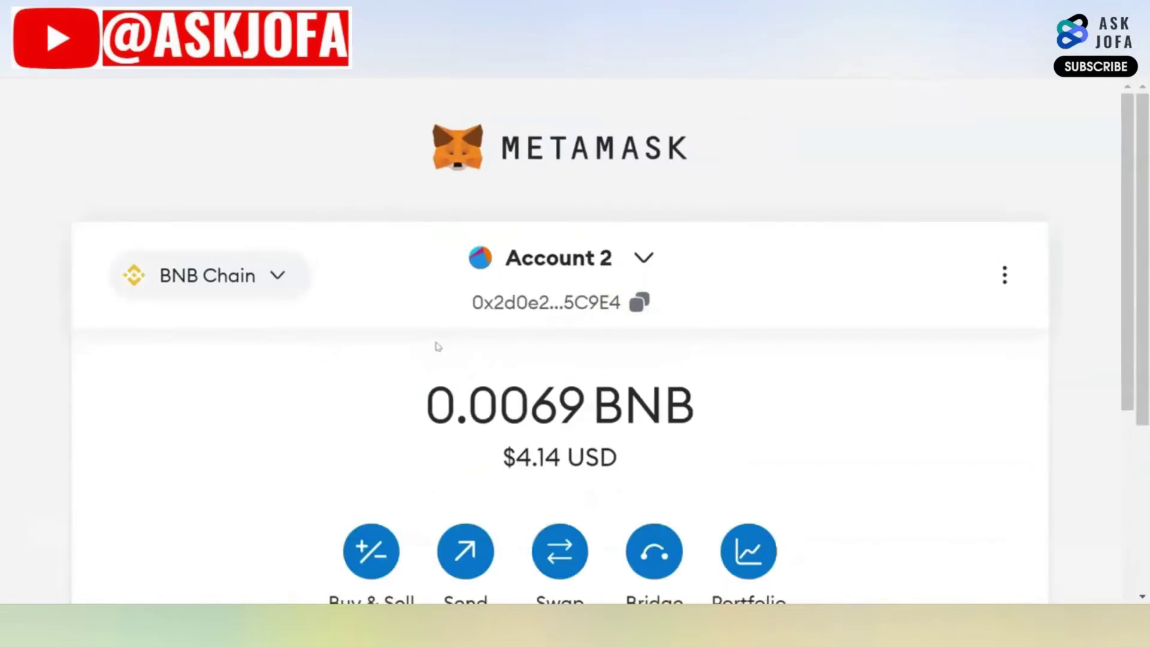
{"action": "scroll", "coordinate": [438, 346], "scroll_direction": "down", "scroll_amount": 4}
Step: Enlarge the wallet view and copy the BNB Smart Chain JMPT contract address again
{"action": "scroll", "coordinate": [437, 349], "scroll_direction": "down", "scroll_amount": 2}
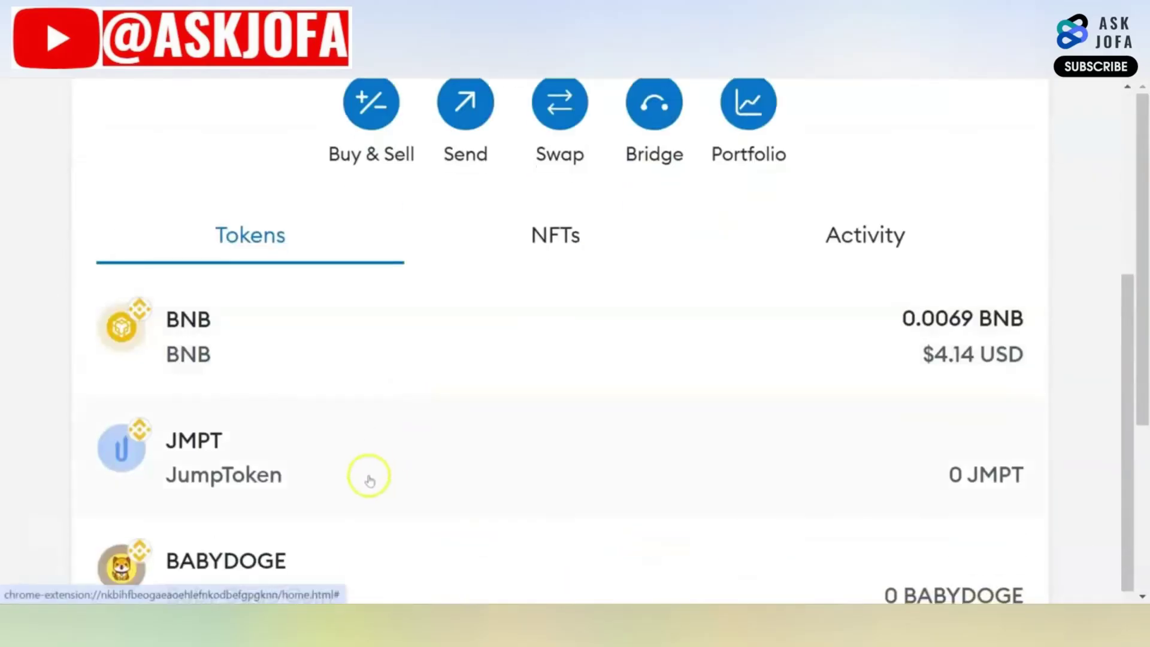
{"action": "key", "text": "ctrl+plus"}
{"action": "scroll", "coordinate": [369, 477], "scroll_direction": "down", "scroll_amount": 5}
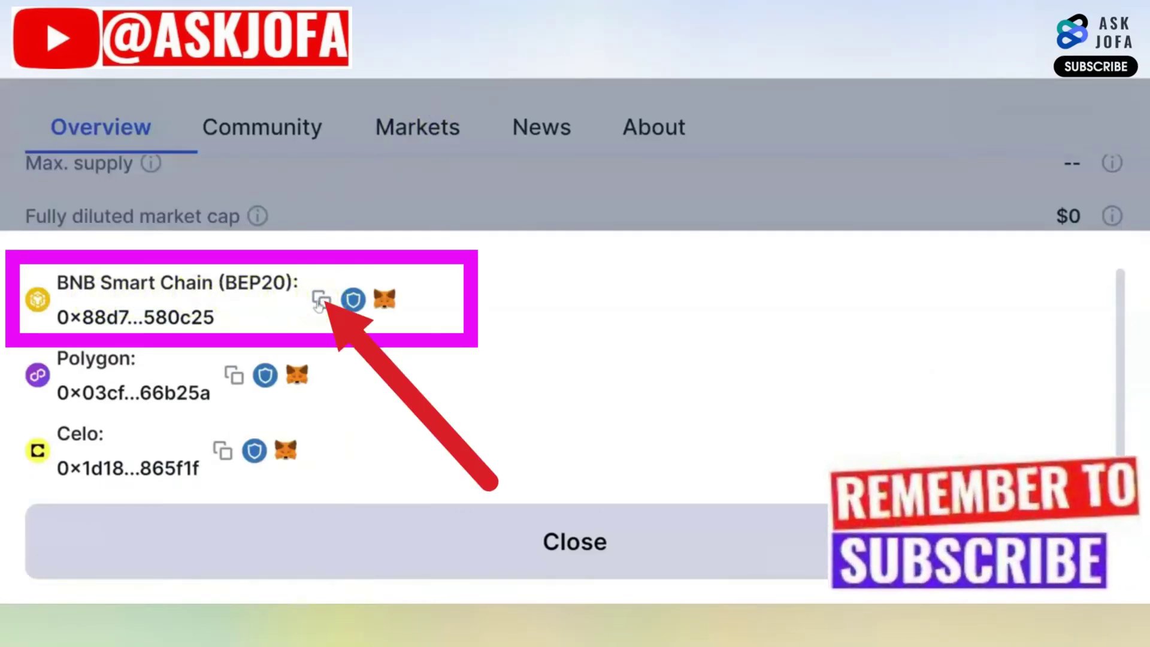
{"action": "left_click", "coordinate": [319, 301]}
{"action": "left_click", "coordinate": [572, 542]}
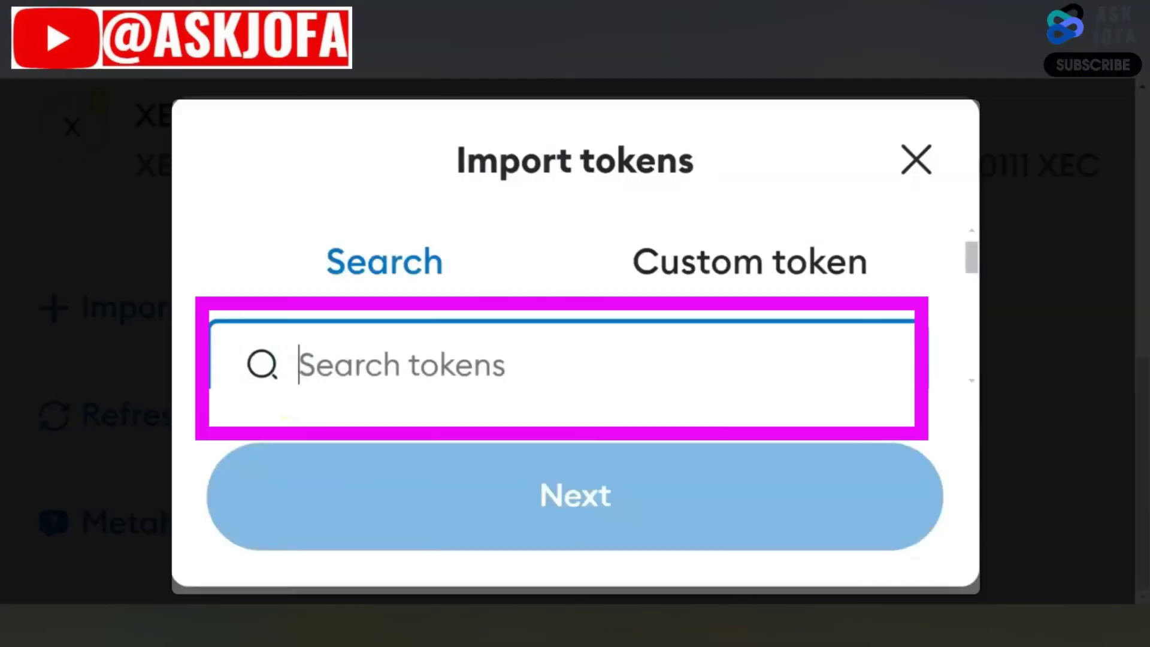
Step: Search tokens by the pasted contract address and import JumpToken (JMPT) into the wallet
{"action": "key", "text": "ctrl+v"}
{"action": "scroll", "coordinate": [786, 336], "scroll_direction": "down", "scroll_amount": 1}
{"action": "left_click", "coordinate": [351, 328]}
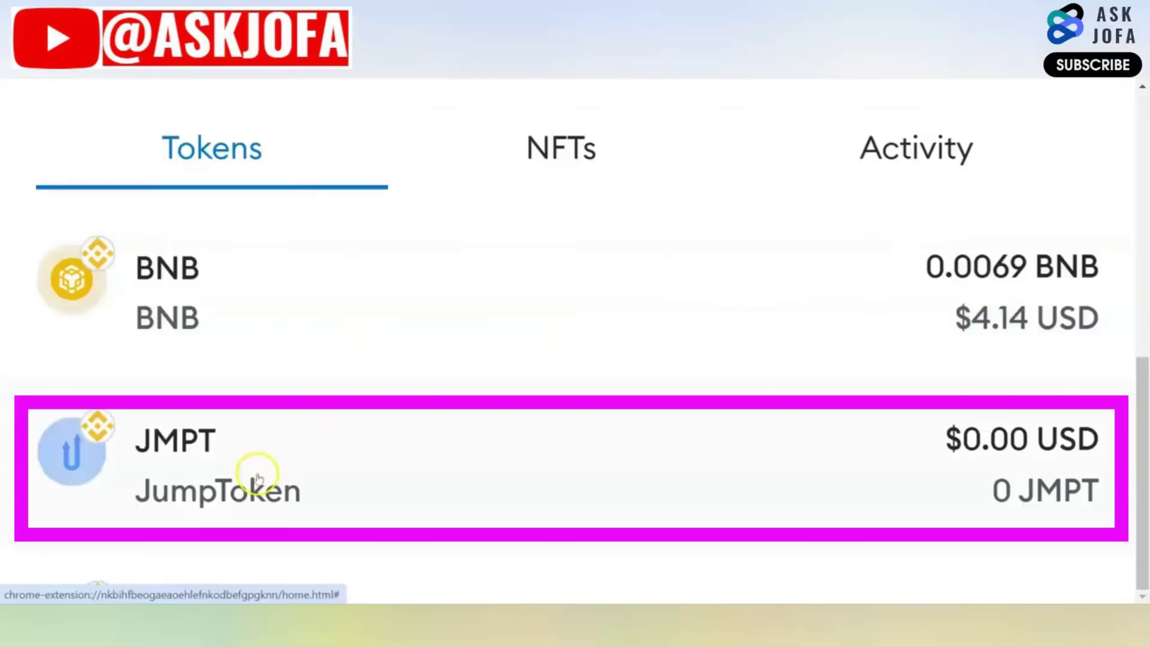
{"action": "scroll", "coordinate": [503, 437], "scroll_direction": "up", "scroll_amount": 10}
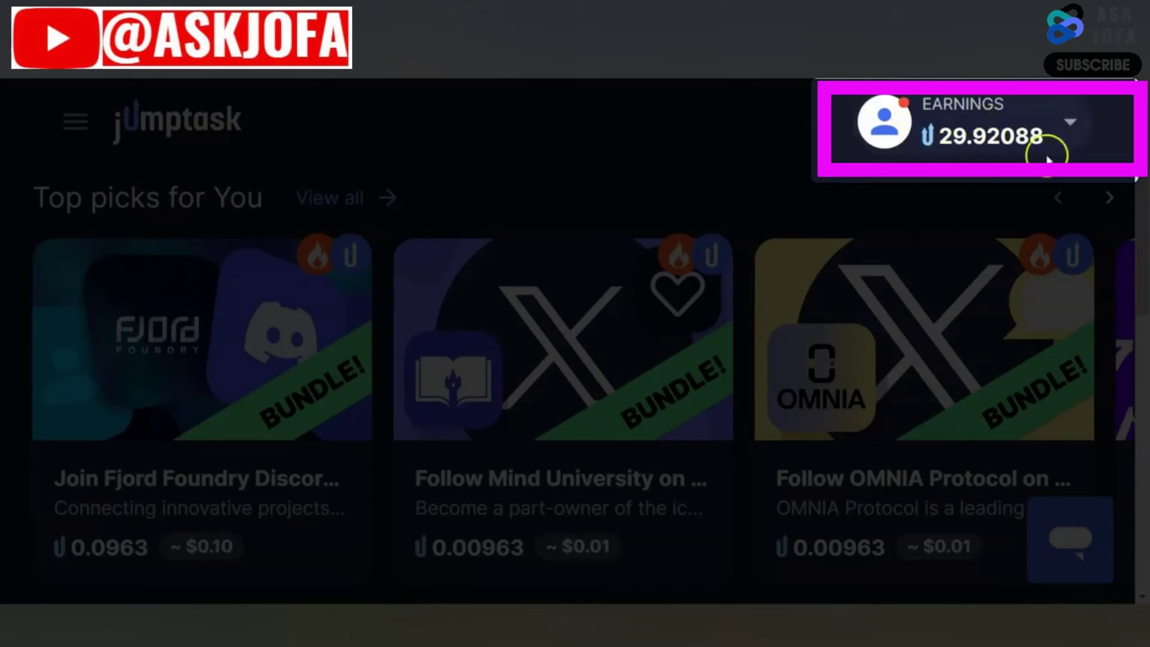
Step: Open the JumpTask account panel, check the $31.07 earnings, and begin adding the missing wallet
{"action": "left_click", "coordinate": [1071, 127]}
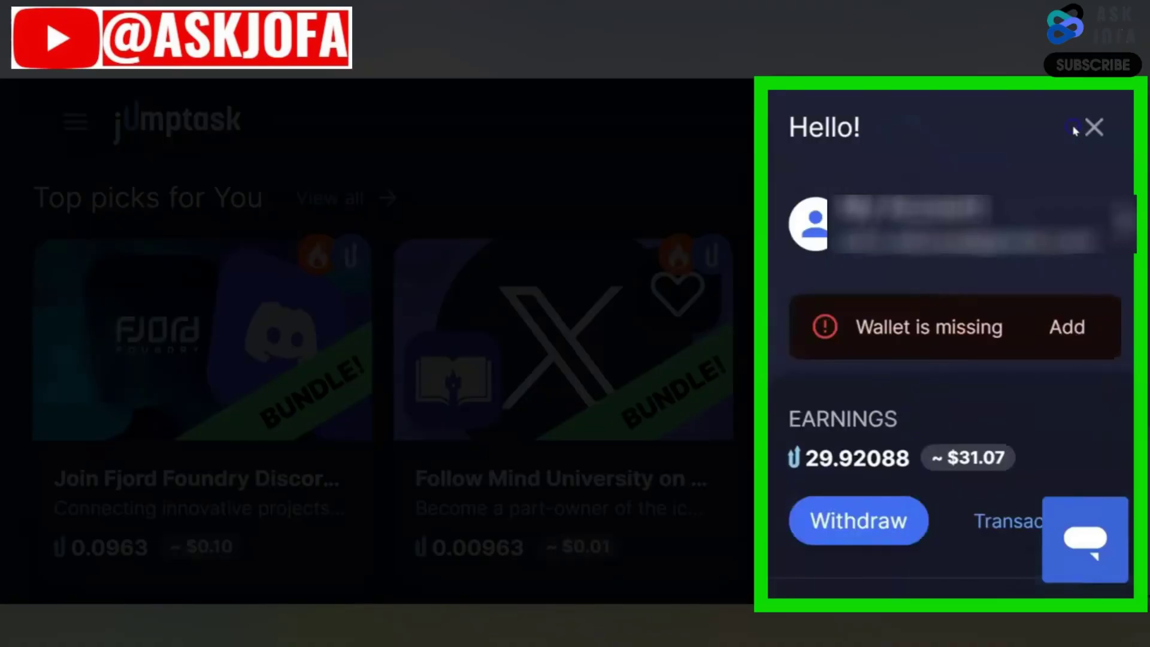
{"action": "left_click_drag", "start_coordinate": [940, 458], "coordinate": [992, 462]}
{"action": "left_click", "coordinate": [995, 464]}
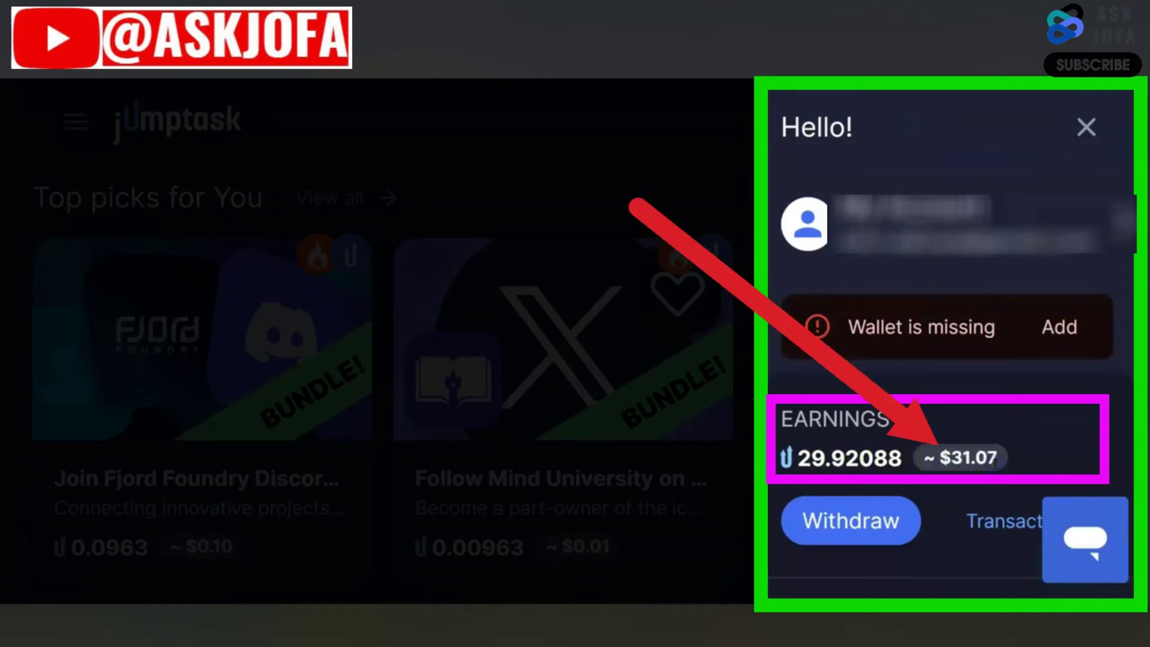
{"action": "left_click", "coordinate": [1063, 328]}
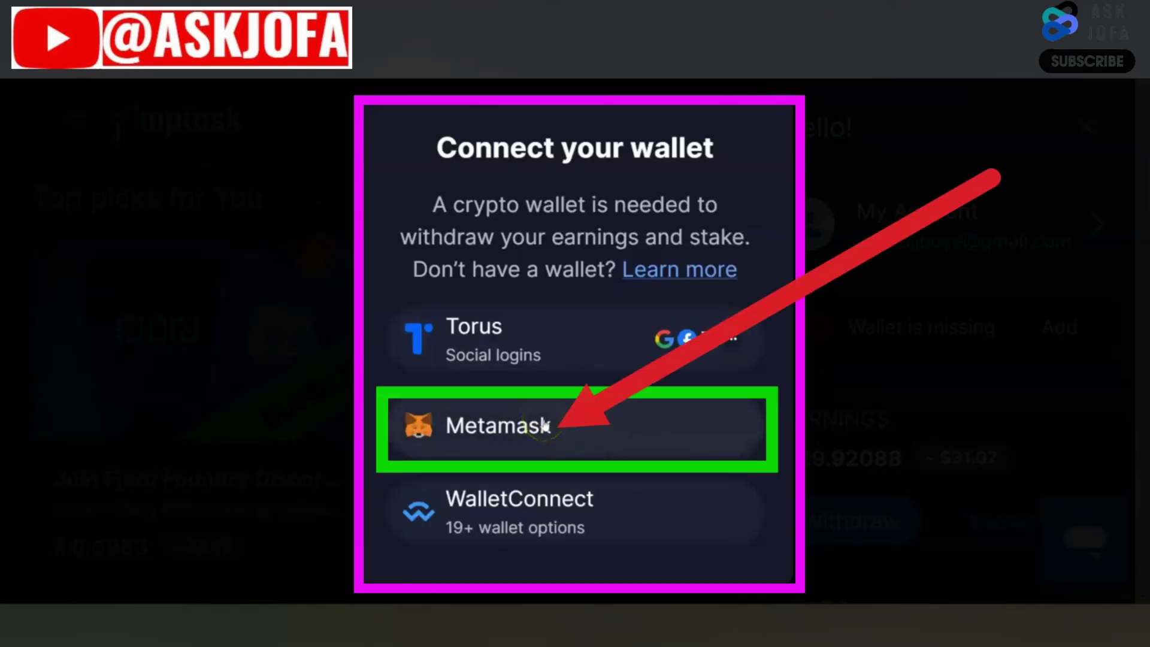
Step: Connect MetaMask Account 2 to JumpTask and sign the login message
{"action": "left_click", "coordinate": [509, 430]}
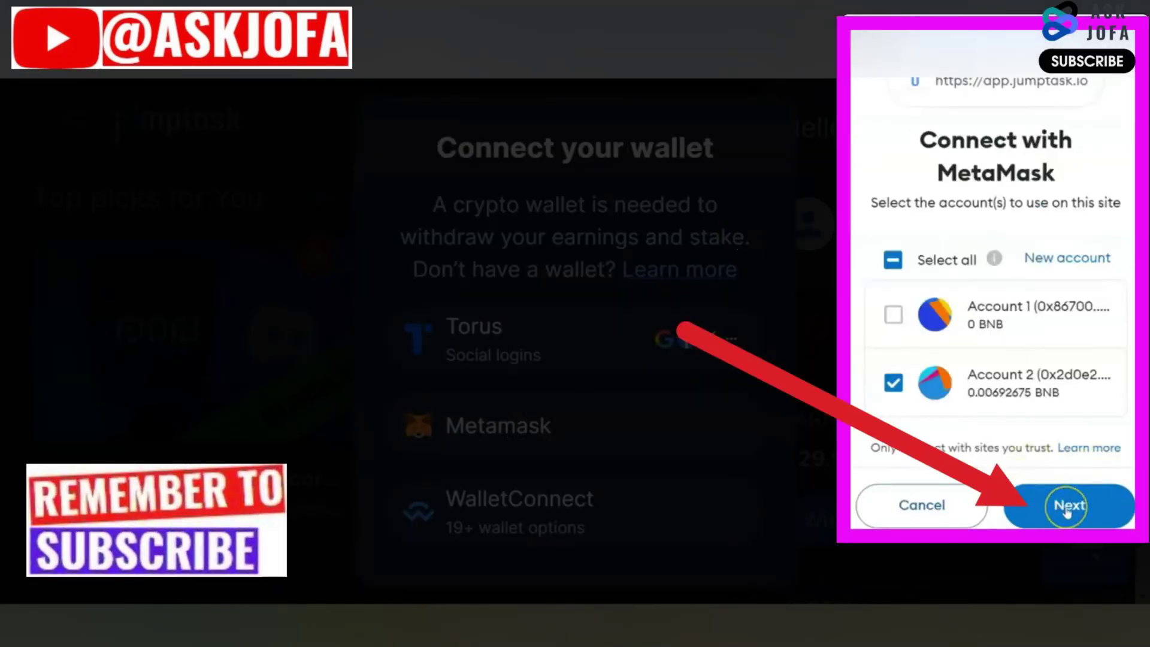
{"action": "left_click", "coordinate": [1072, 510]}
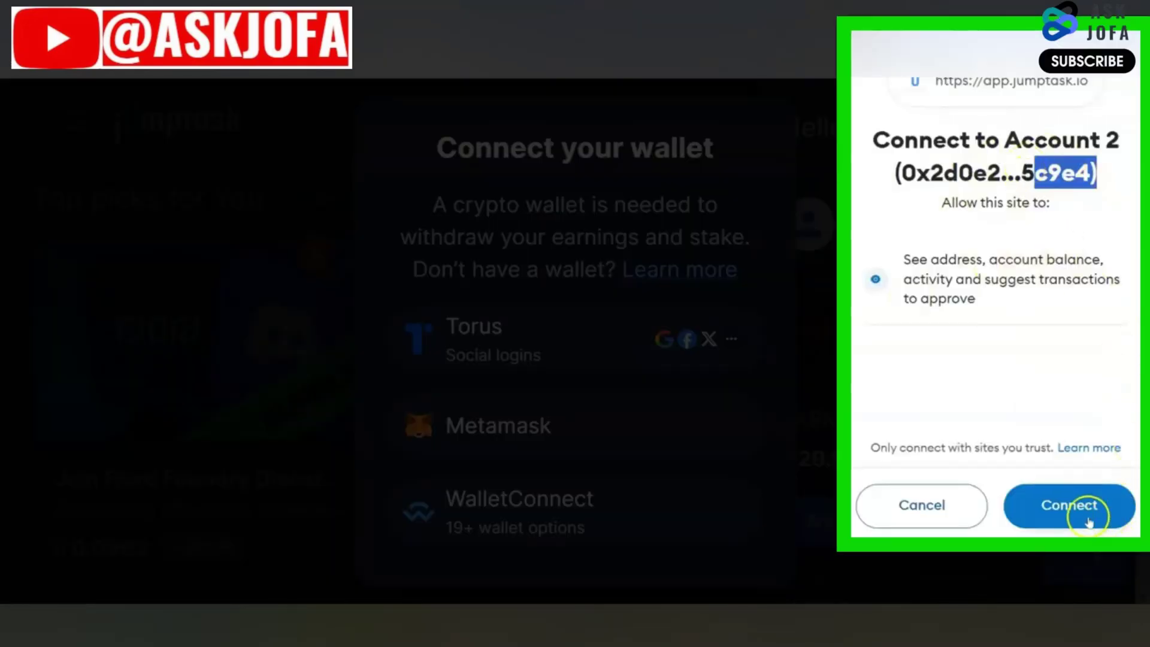
{"action": "left_click", "coordinate": [1082, 509]}
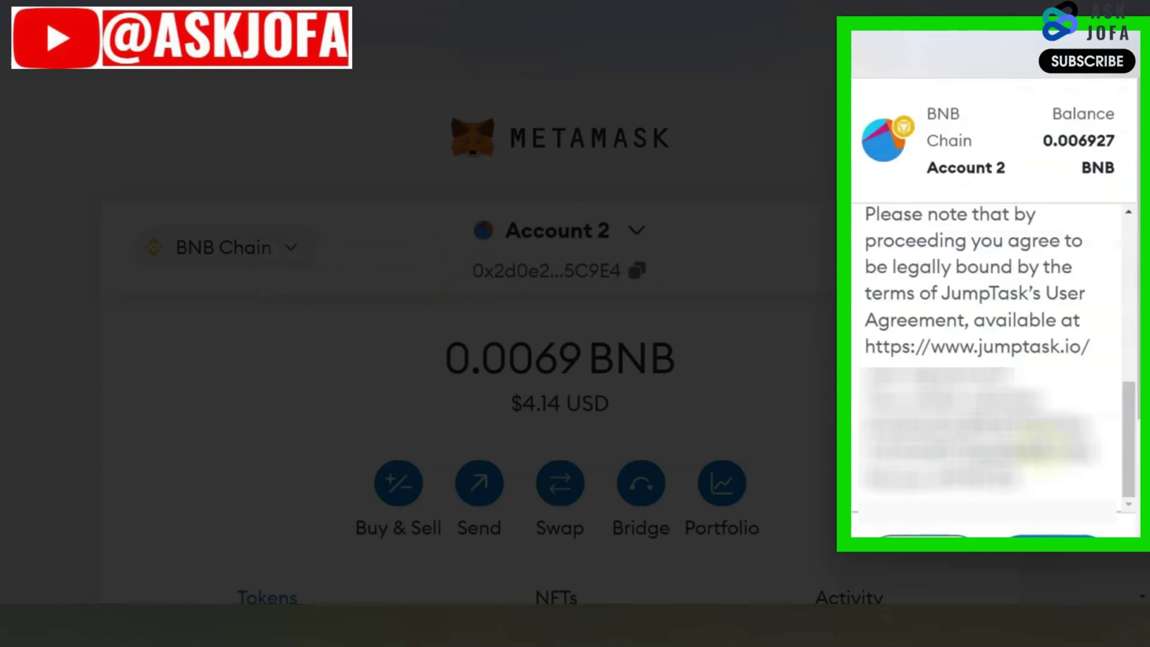
{"action": "scroll", "coordinate": [1054, 527], "scroll_direction": "down", "scroll_amount": 5}
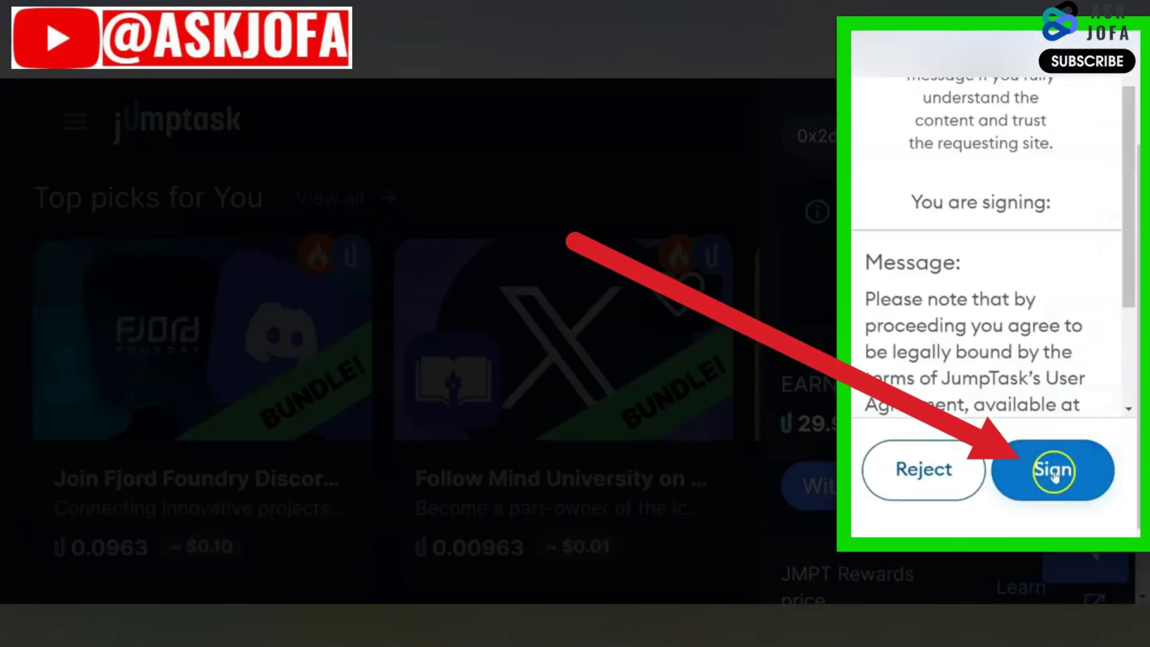
{"action": "left_click", "coordinate": [1053, 471]}
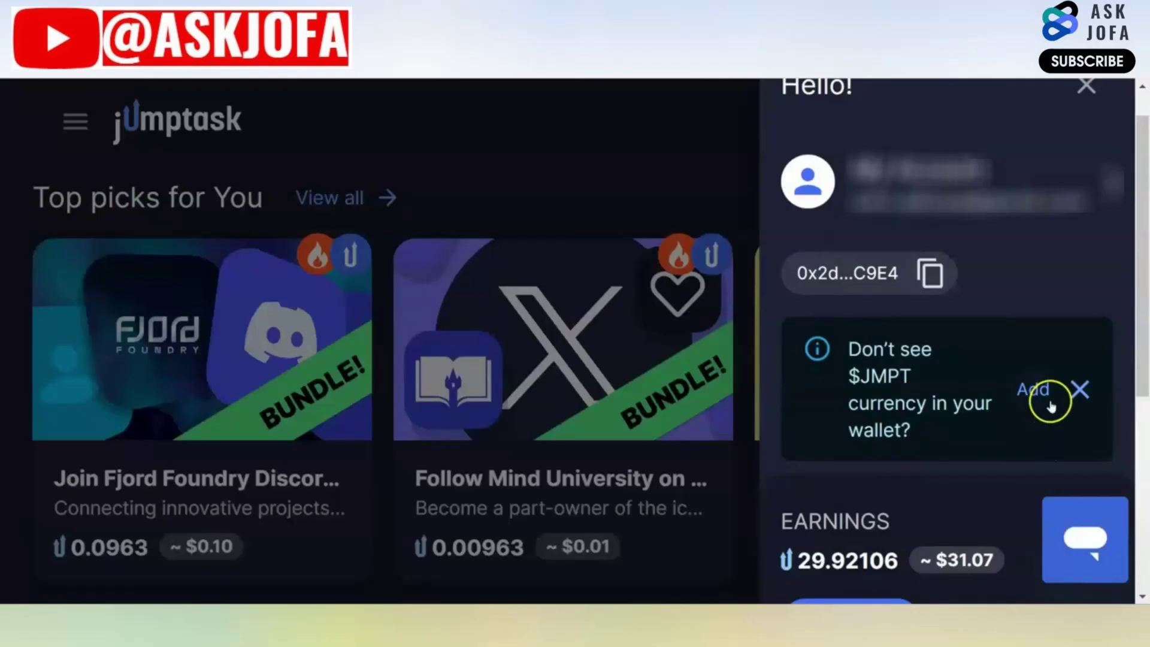
Step: Scroll the account panel to review the linked wallet, 29.92106 JMPT earnings and Withdraw button
{"action": "scroll", "coordinate": [1021, 352], "scroll_direction": "down", "scroll_amount": 3}
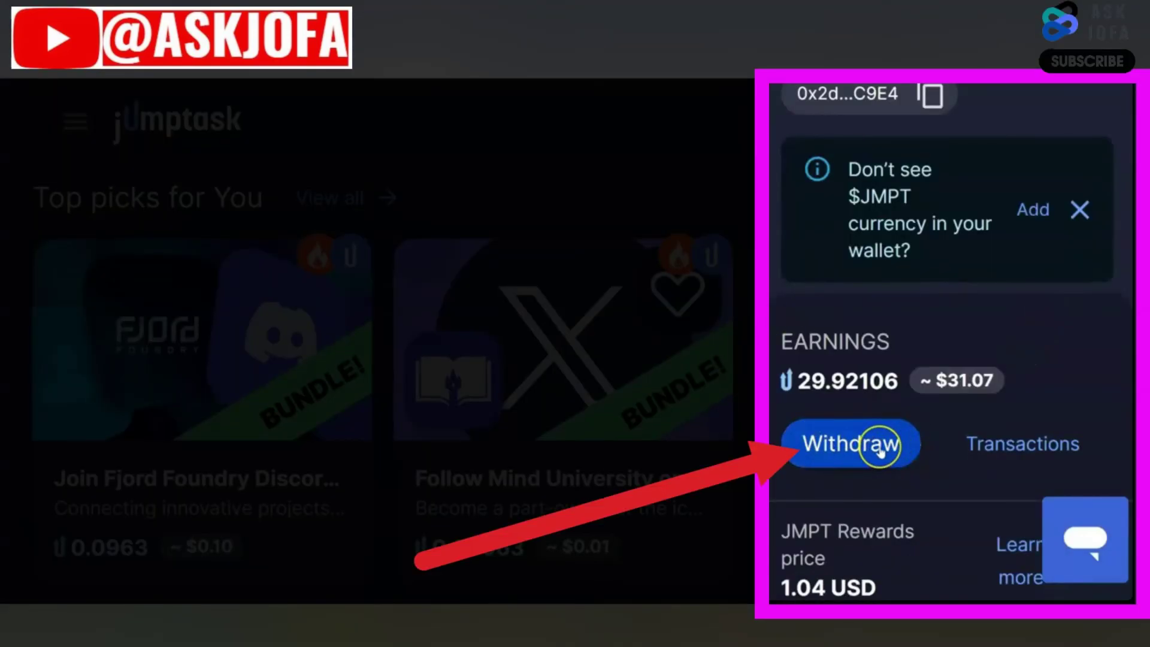
{"action": "scroll", "coordinate": [863, 407], "scroll_direction": "down", "scroll_amount": 1}
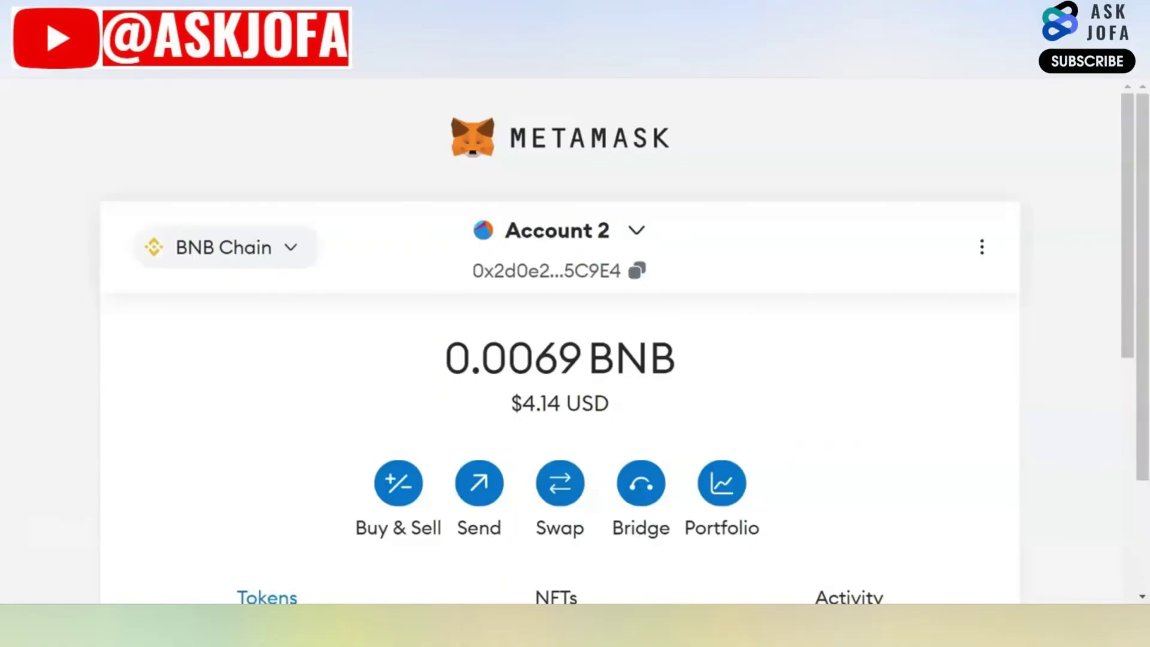
{"action": "scroll", "coordinate": [416, 360], "scroll_direction": "down", "scroll_amount": 7}
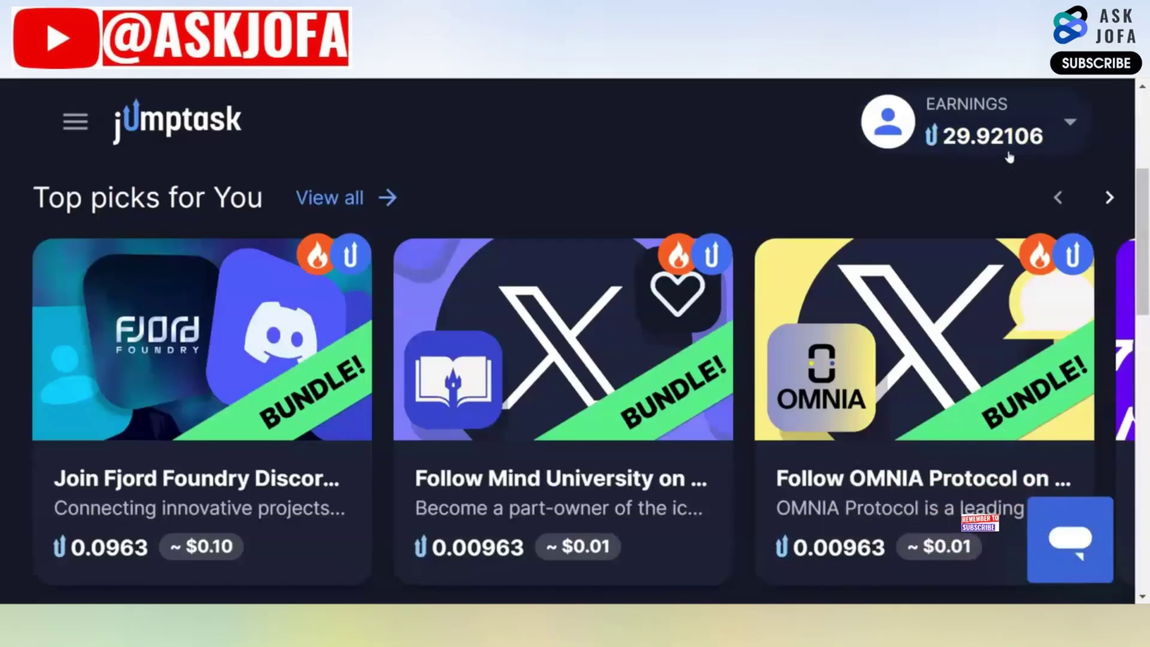
{"action": "left_click", "coordinate": [954, 190]}
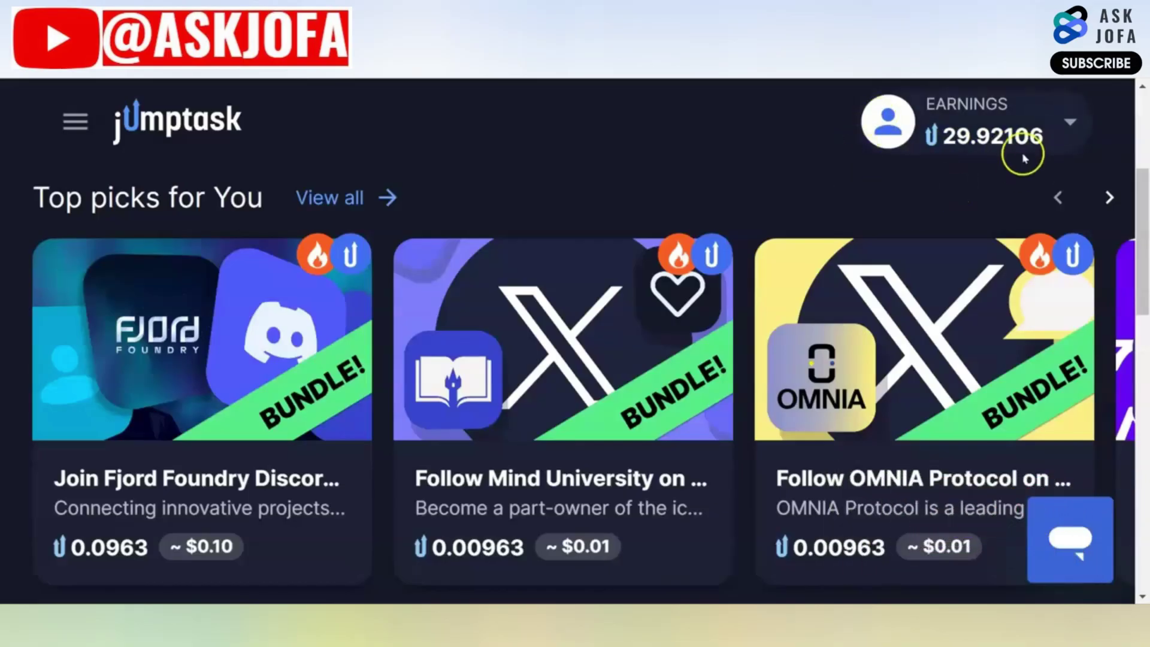